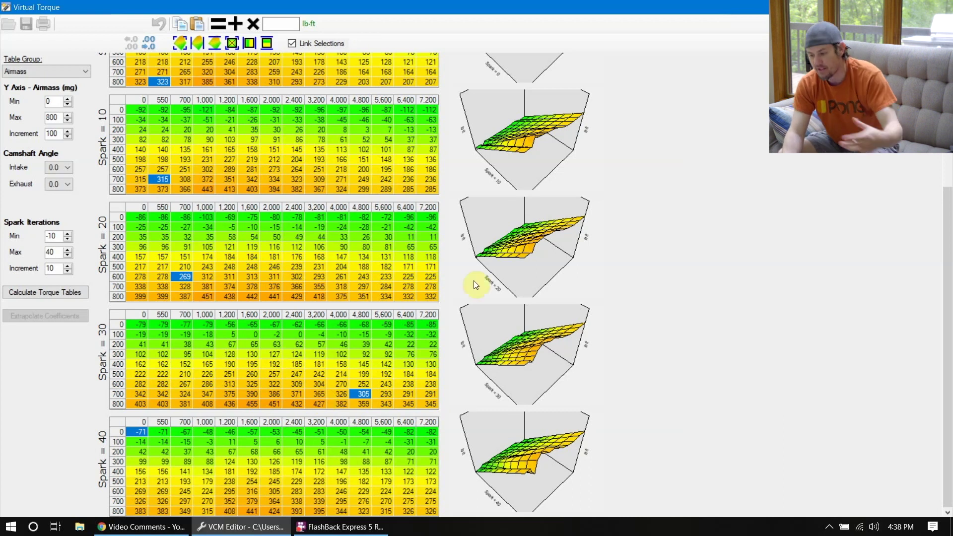
key("Down")
key("Left")
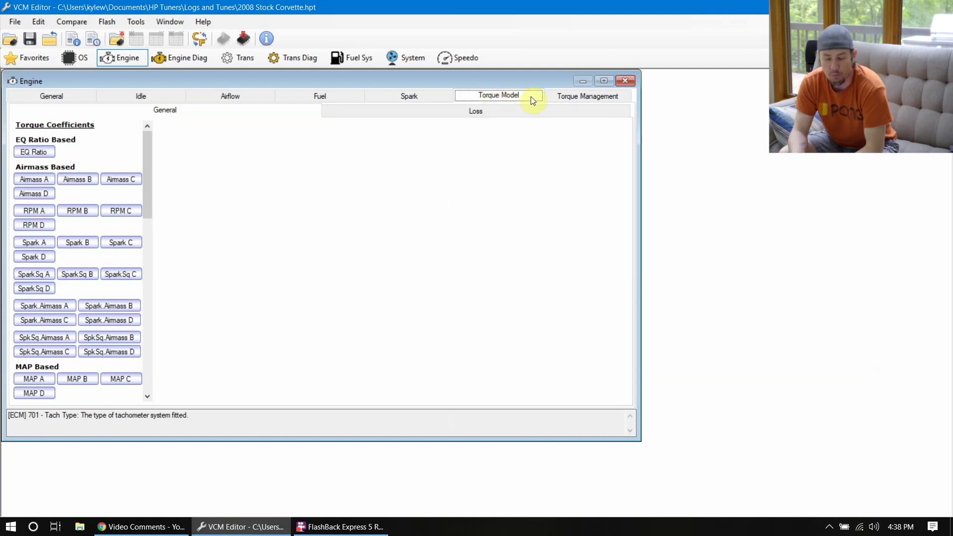
- Set the Trans Input Max torque limit to 6042 lb-ft in the engine's general torque management settings
left_click(560, 95)
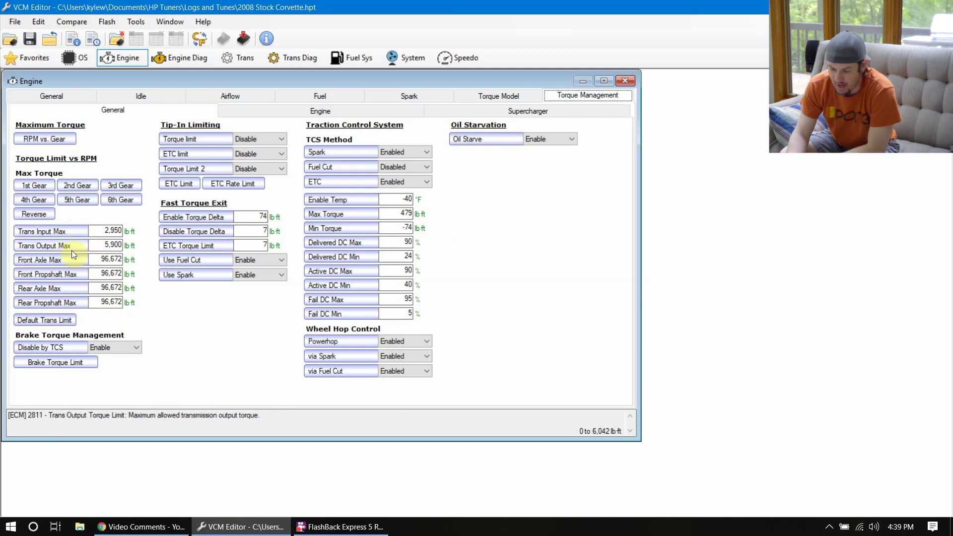
left_click(101, 231)
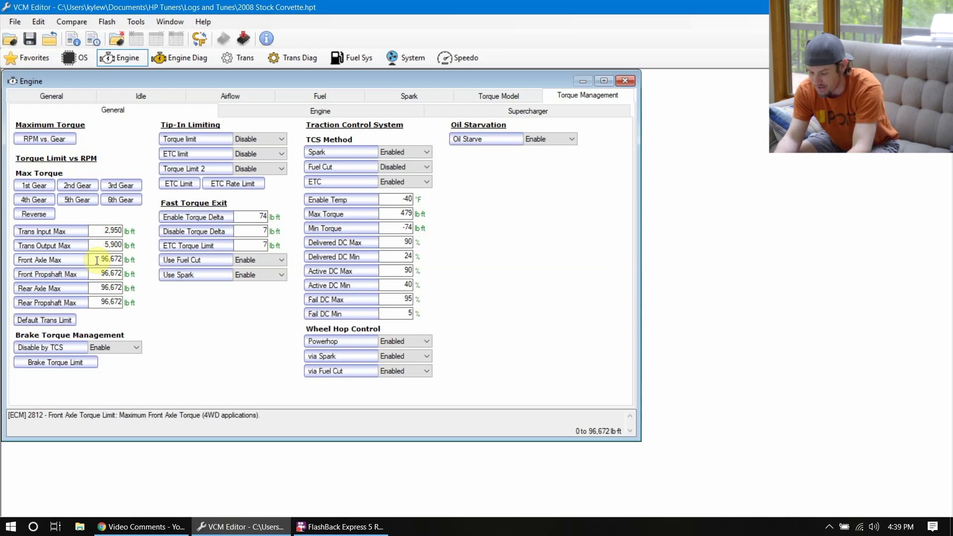
double_click(99, 230)
type("6042")
key("Tab")
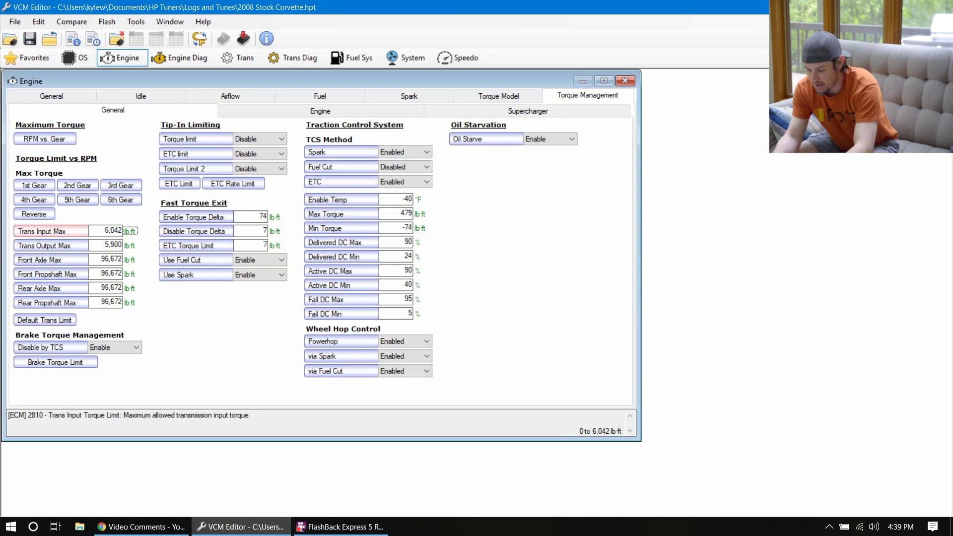
- Set the Trans Output Max torque limit to 6042 lb-ft and commit the value
left_click(111, 246)
double_click(110, 245)
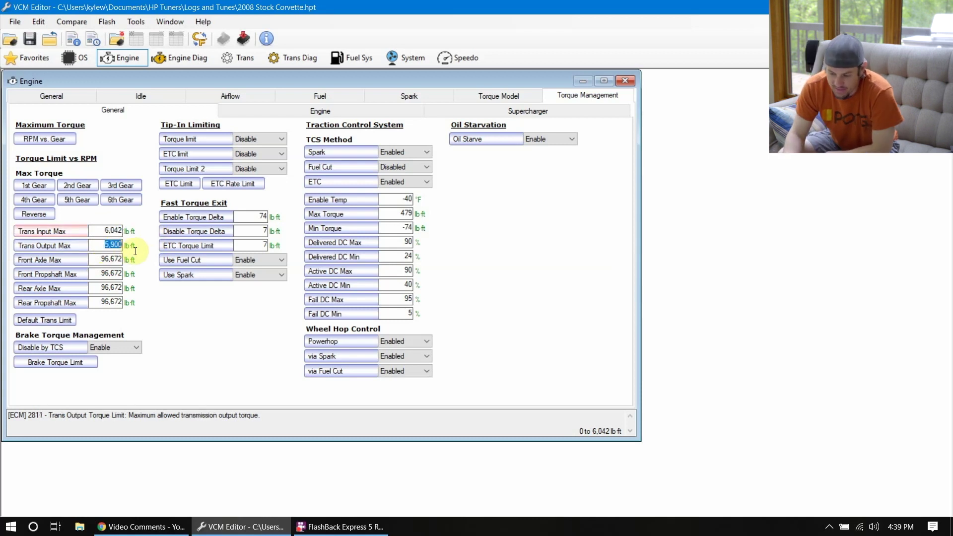
type("6042")
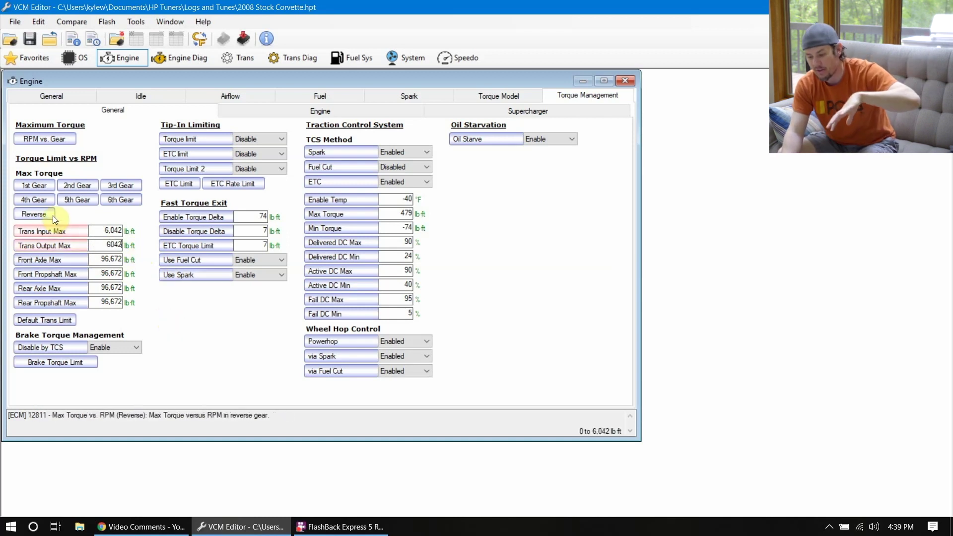
key("shift+Home")
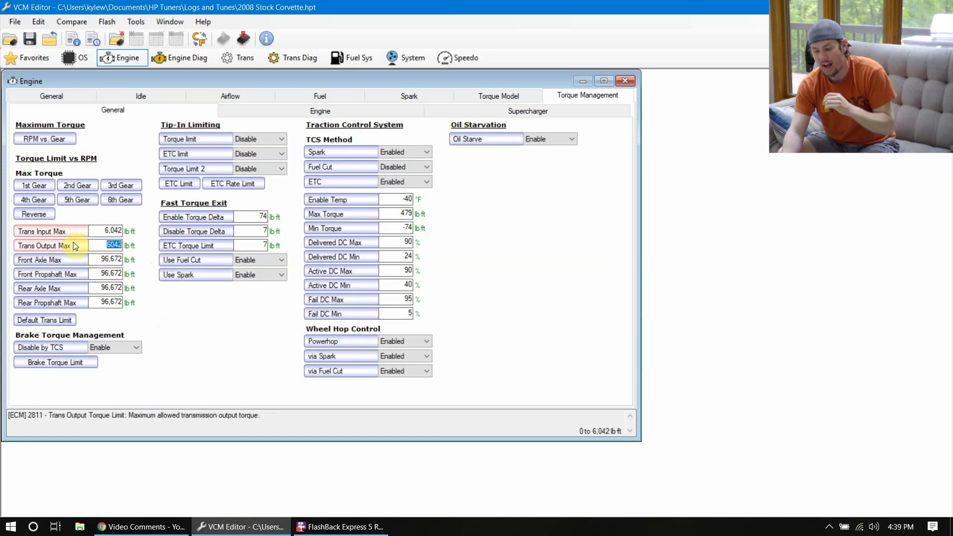
key("Home")
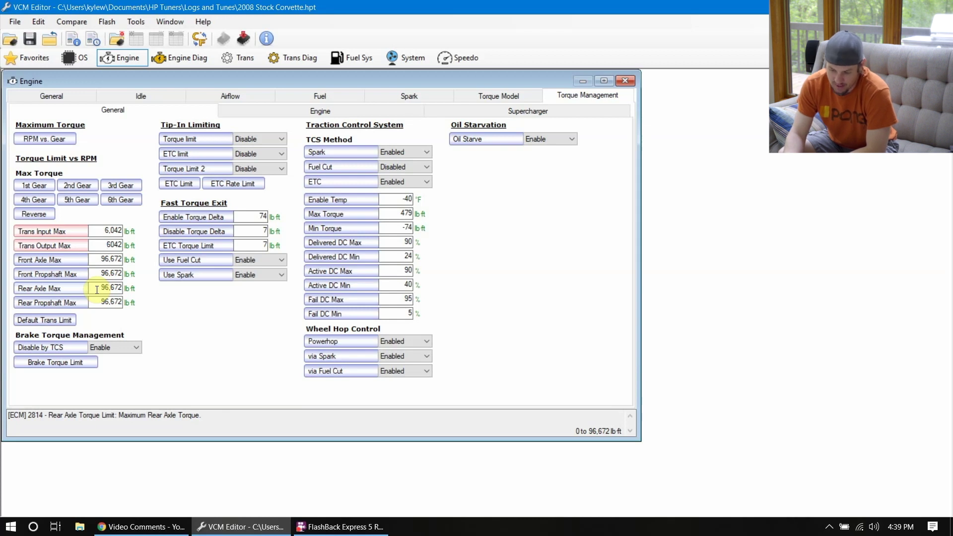
left_click(98, 230)
left_click(99, 244)
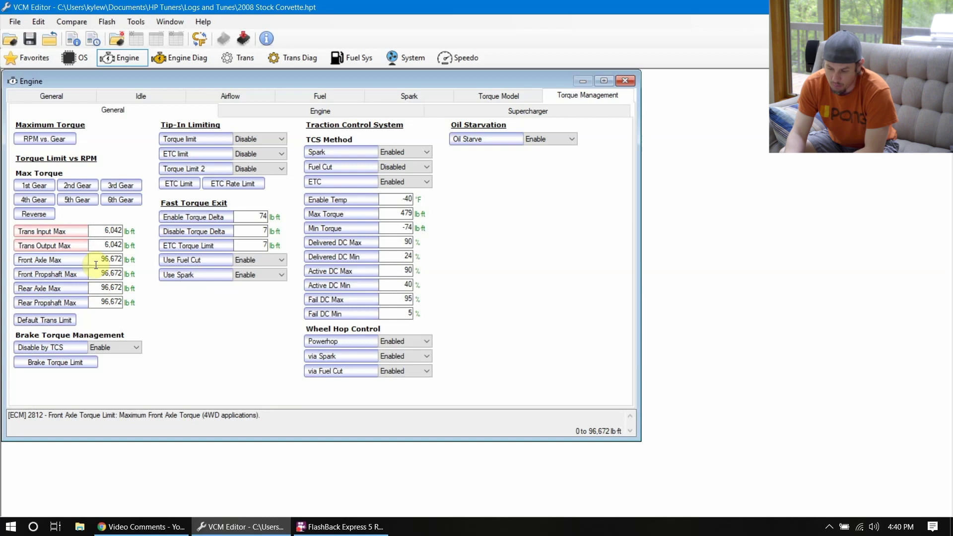
left_click(98, 237)
left_click(101, 243)
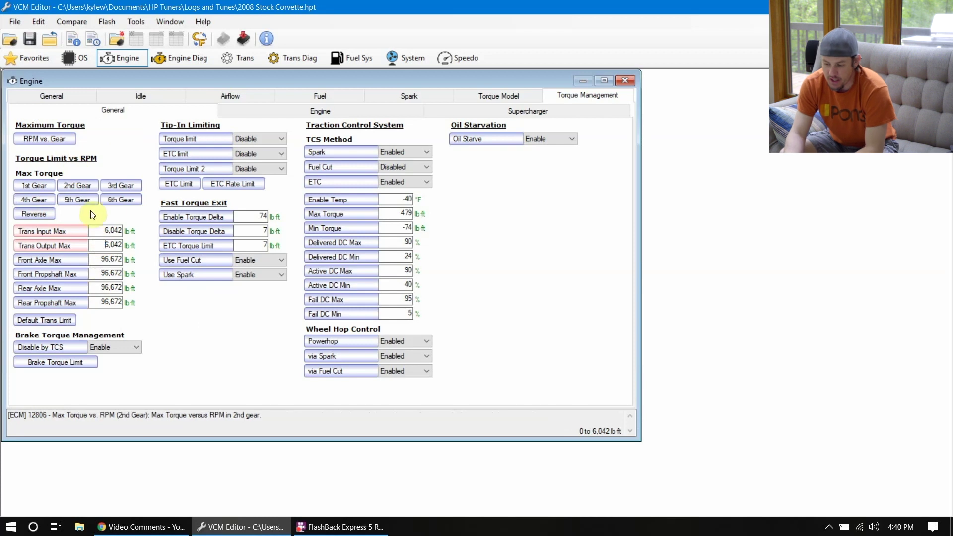
- Try 350 lb-ft in every cell of the Maximum Torque RPM vs. Gear table, undo the change and close the table
left_click(53, 139)
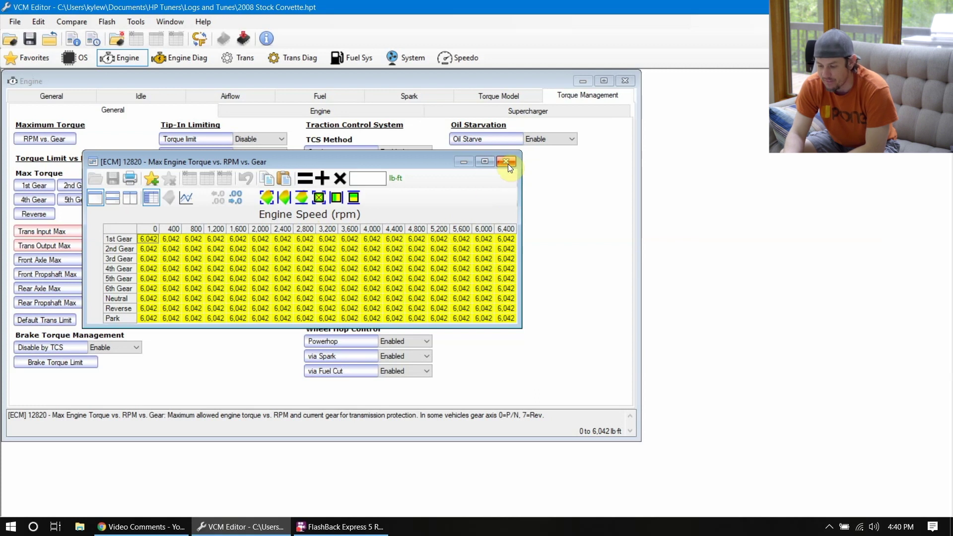
left_click_drag(139, 240, 553, 372)
left_click(363, 173)
type("350")
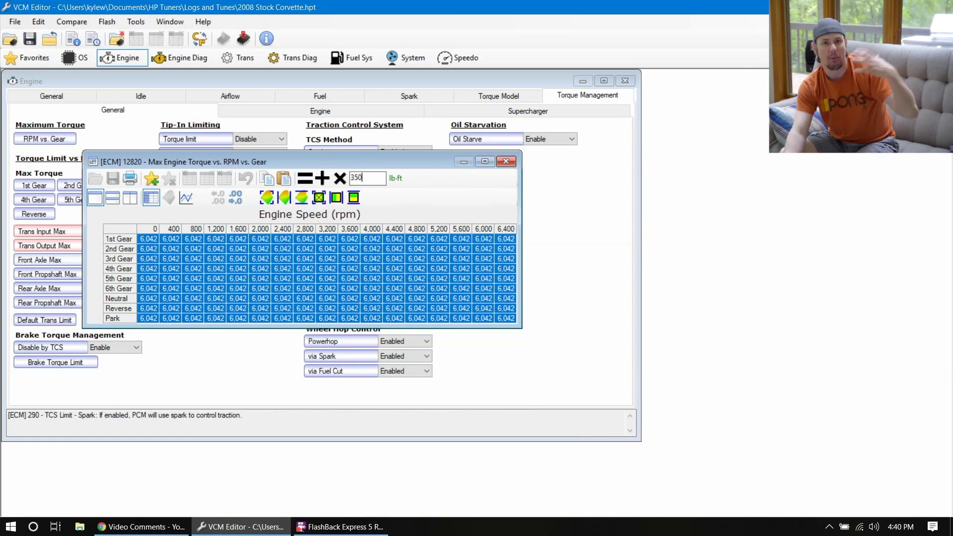
left_click(300, 178)
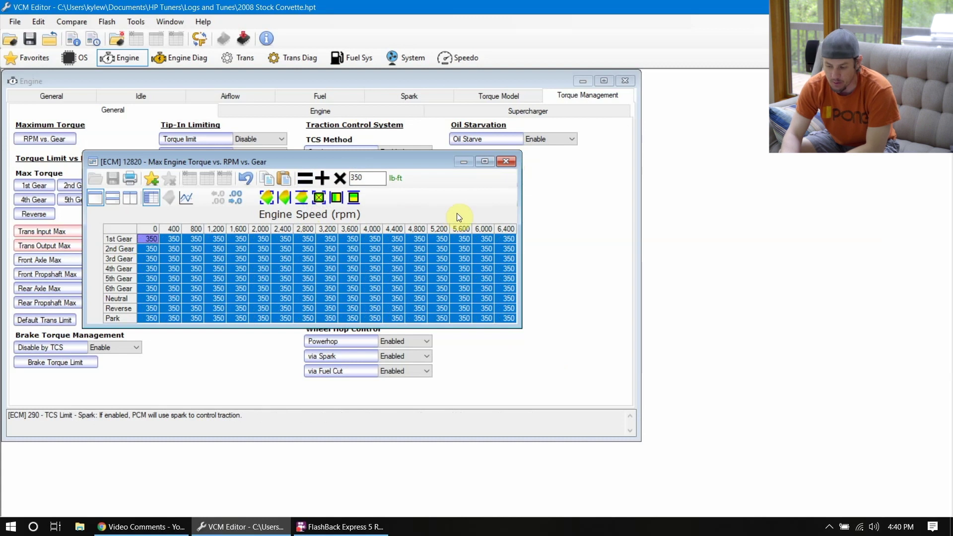
left_click(248, 175)
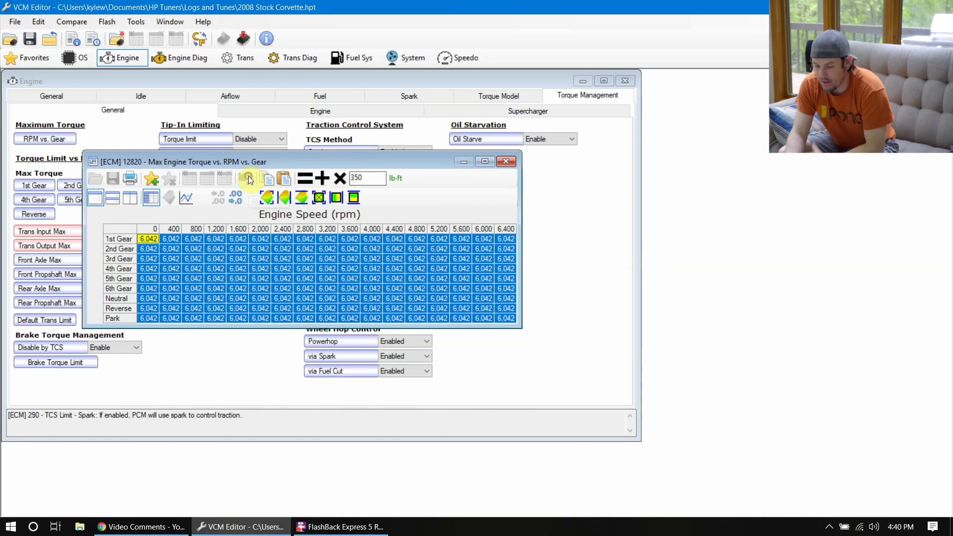
left_click(499, 164)
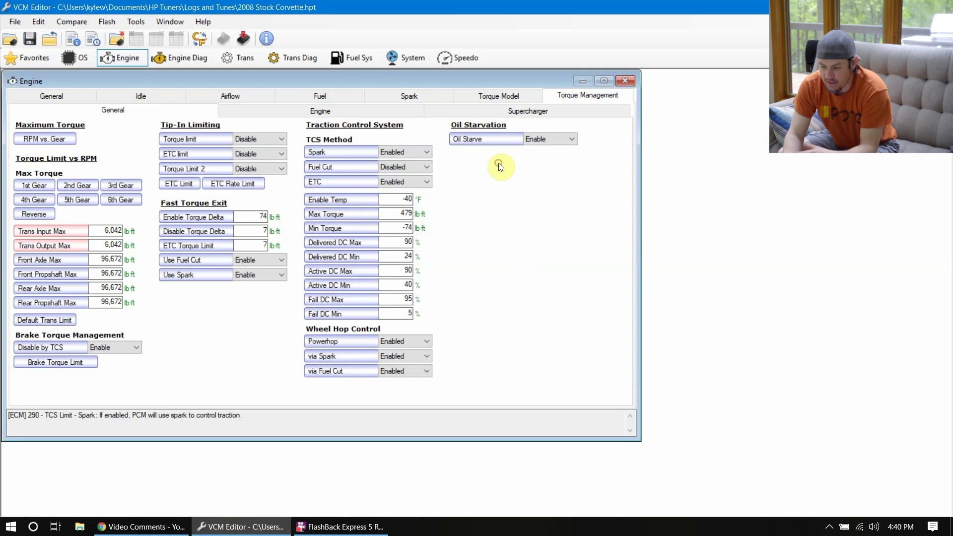
- Examine the Max Torque vs. RPM limit tables for 1st, 2nd and 4th gear, including their low and high RPM cells
left_click(43, 187)
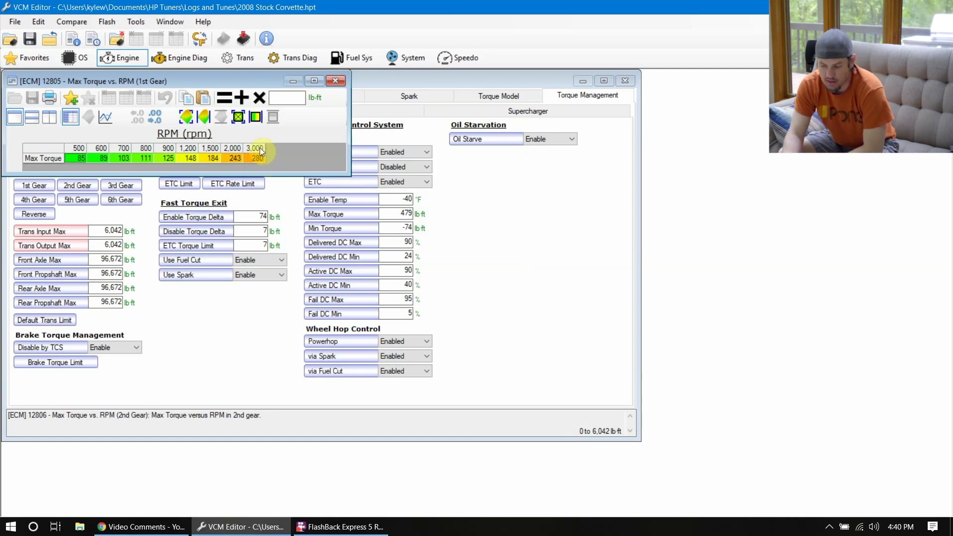
left_click(335, 81)
left_click(79, 185)
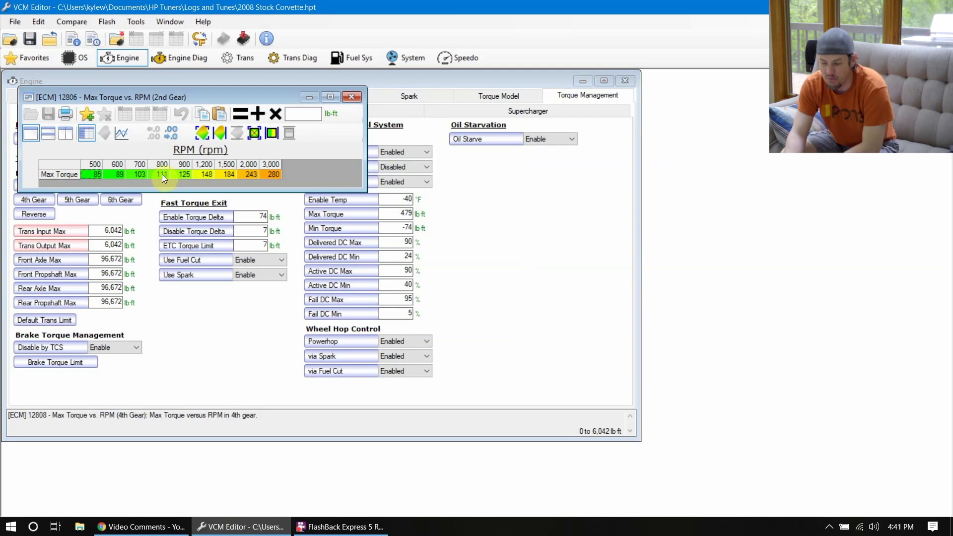
left_click_drag(182, 173, 272, 181)
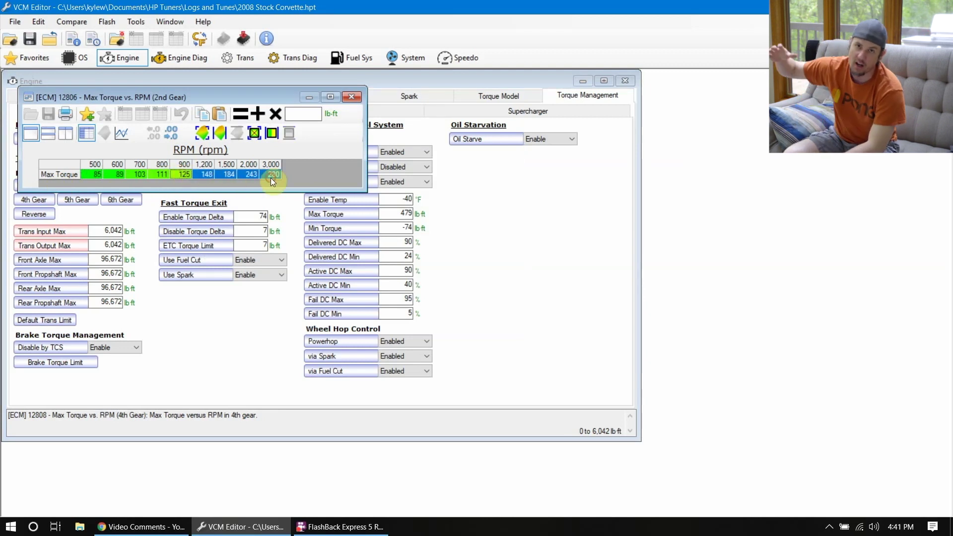
left_click_drag(165, 174, 55, 177)
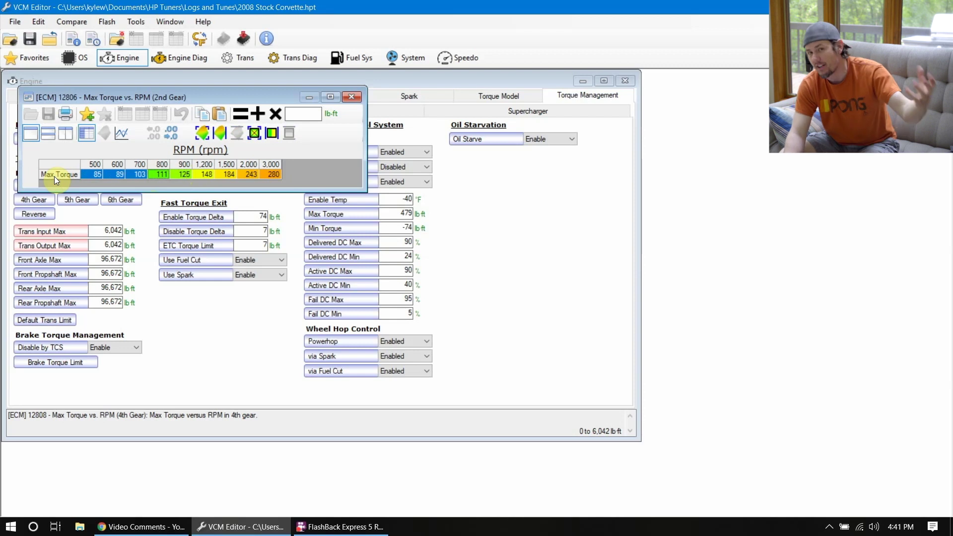
left_click_drag(143, 169, 141, 169)
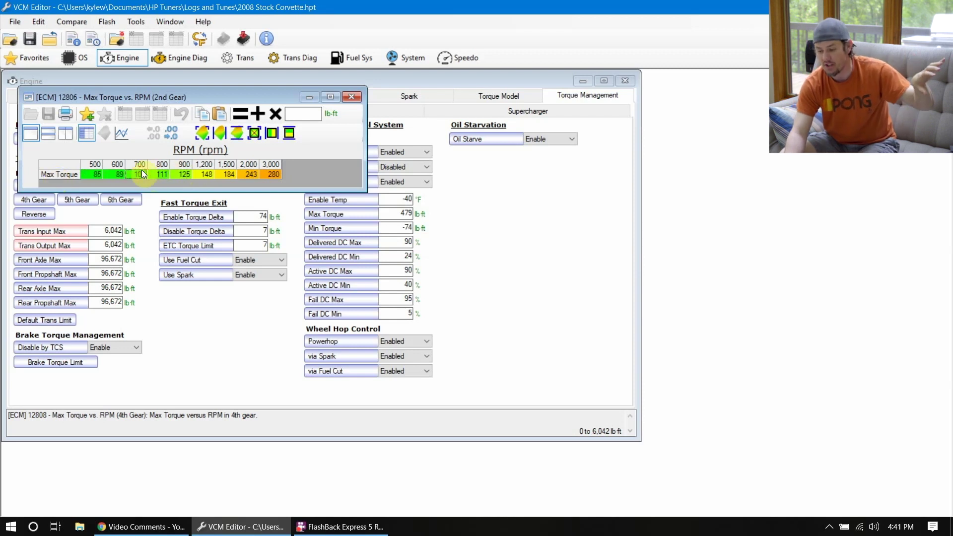
left_click(290, 132)
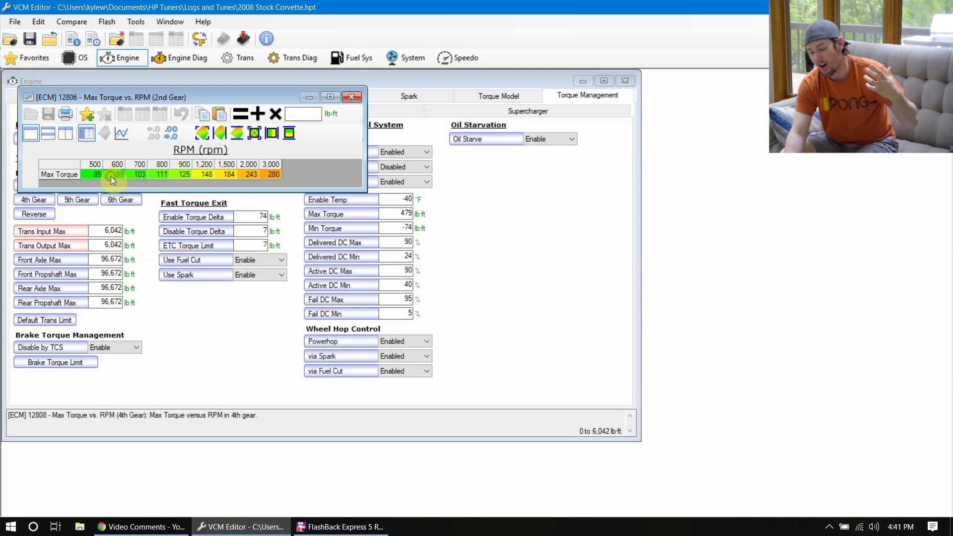
left_click(127, 174)
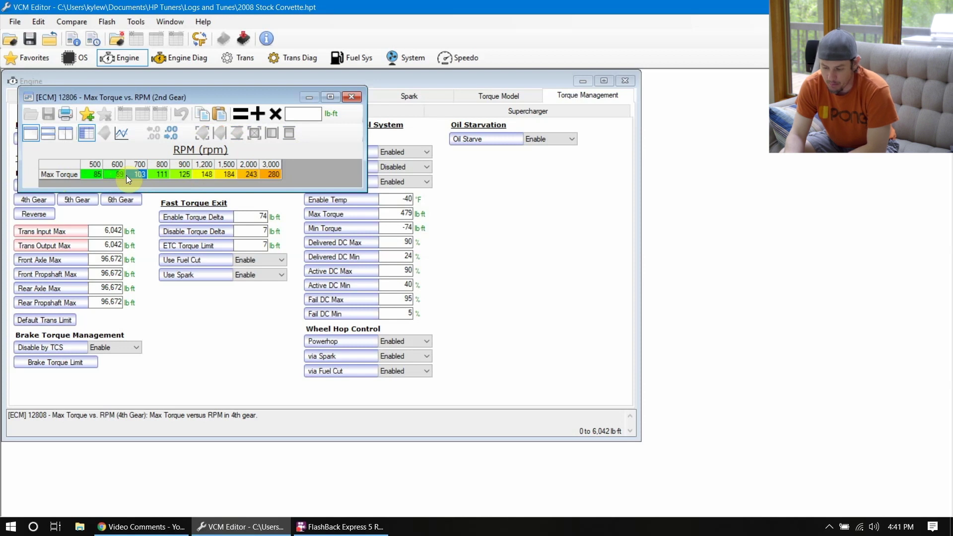
left_click(352, 98)
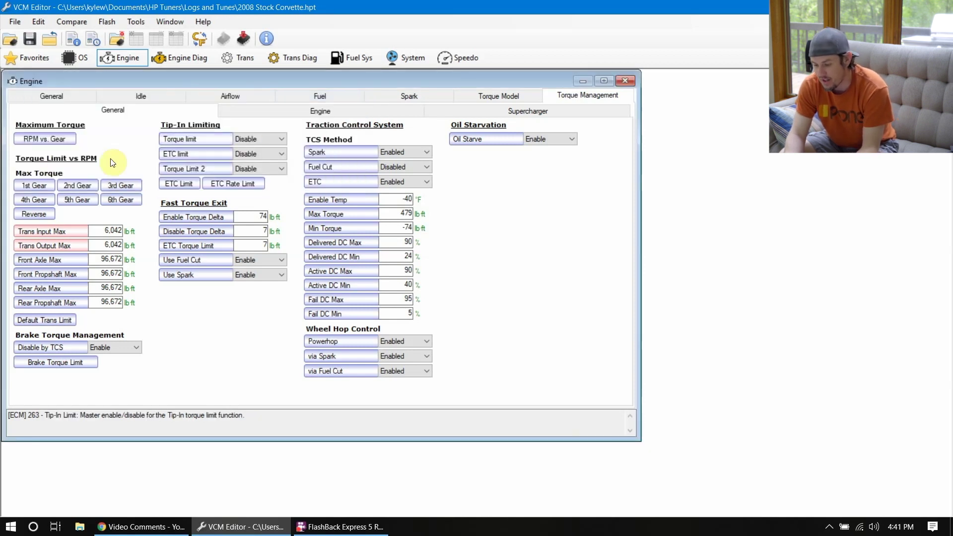
left_click(39, 198)
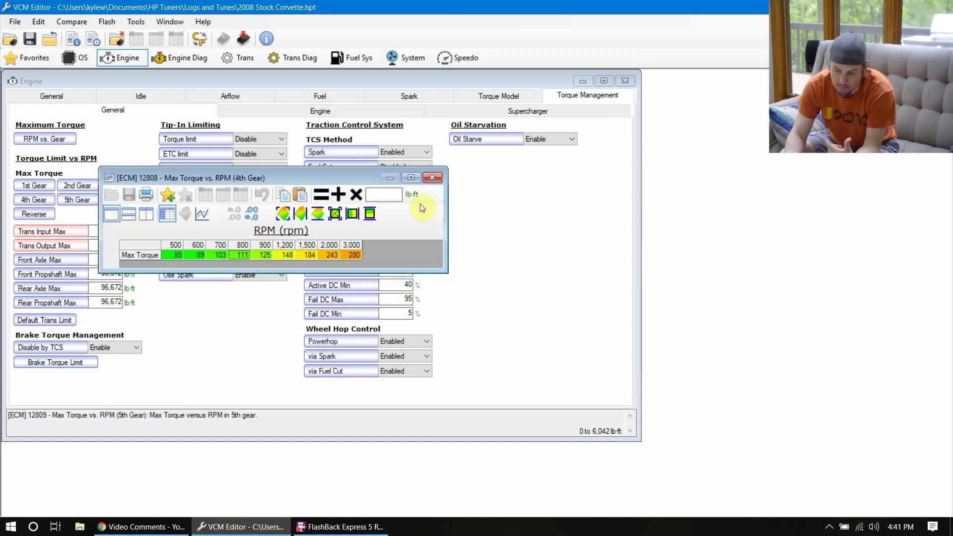
left_click(436, 178)
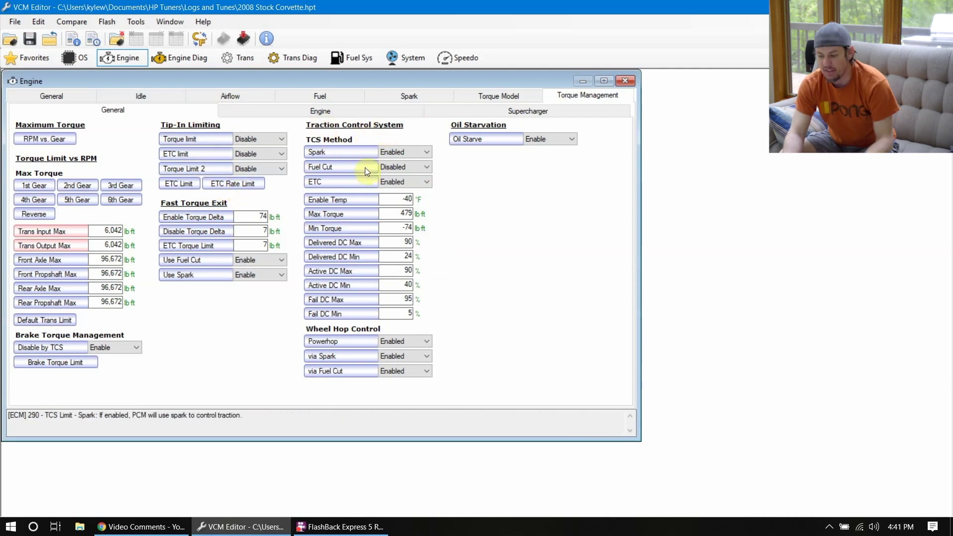
- Set the Traction Control System's Max Torque to 650 lb-ft and open the engine-specific torque management settings
left_click(392, 212)
left_click_drag(403, 213, 428, 206)
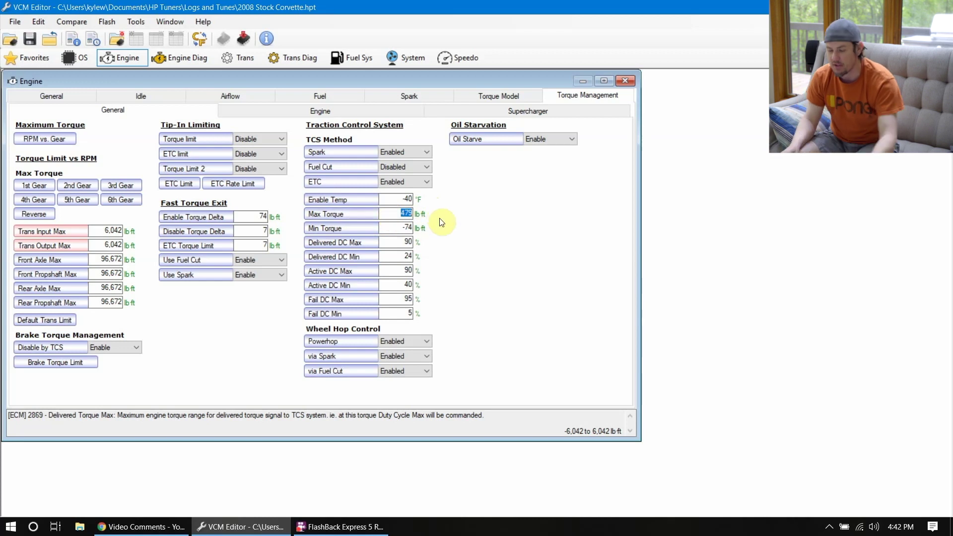
type("650")
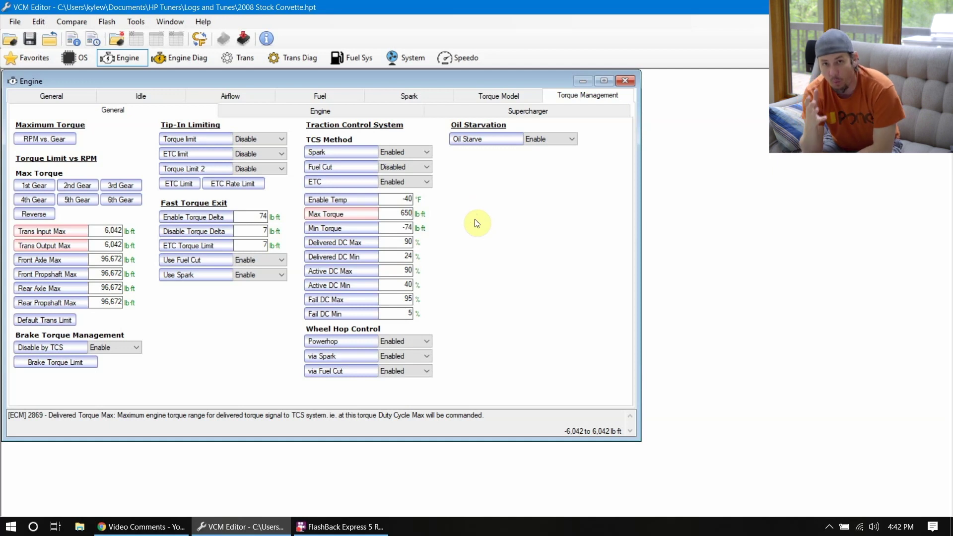
left_click_drag(399, 218, 442, 221)
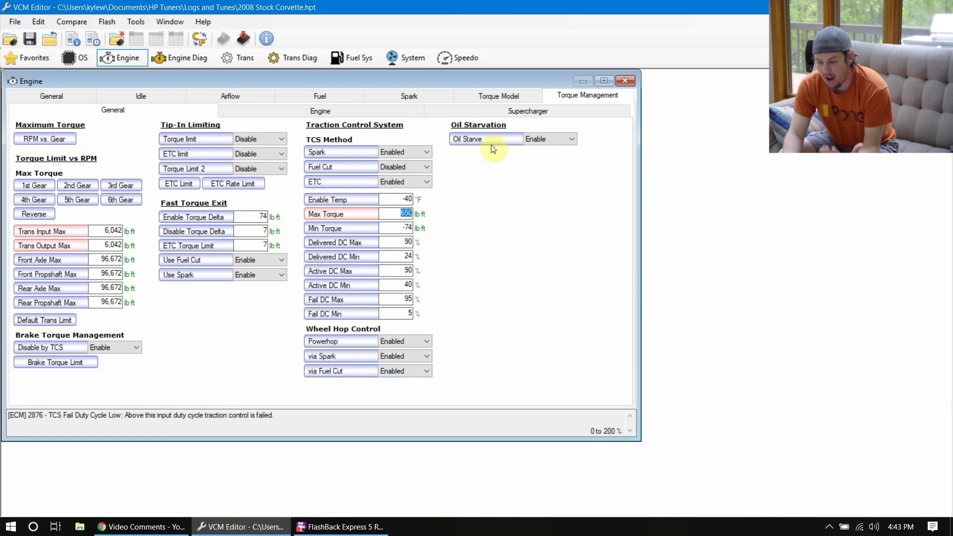
left_click(394, 113)
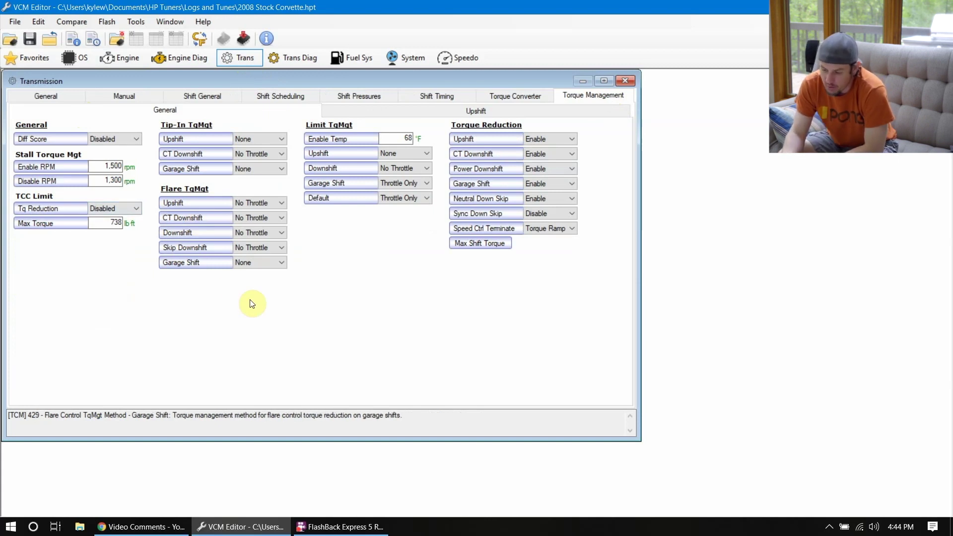
- Disable torque reduction for Upshift, CT Downshift and Power Downshift in the transmission's torque management
left_click(546, 139)
left_click(543, 148)
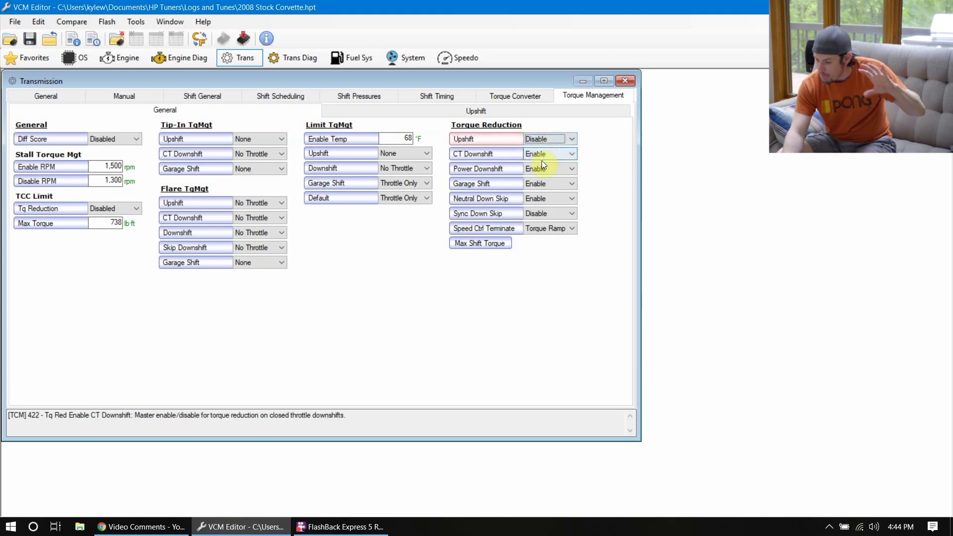
left_click(541, 156)
left_click(541, 166)
left_click(541, 168)
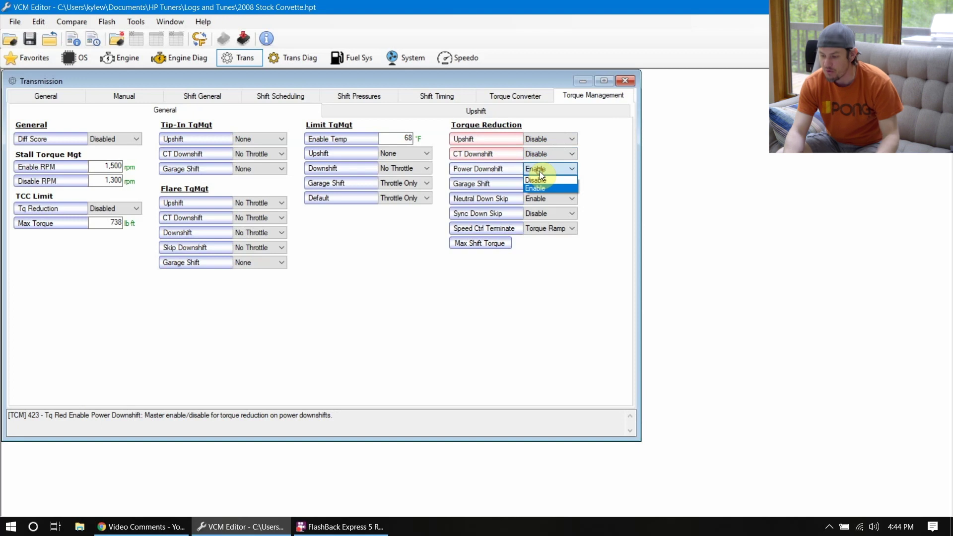
left_click(534, 180)
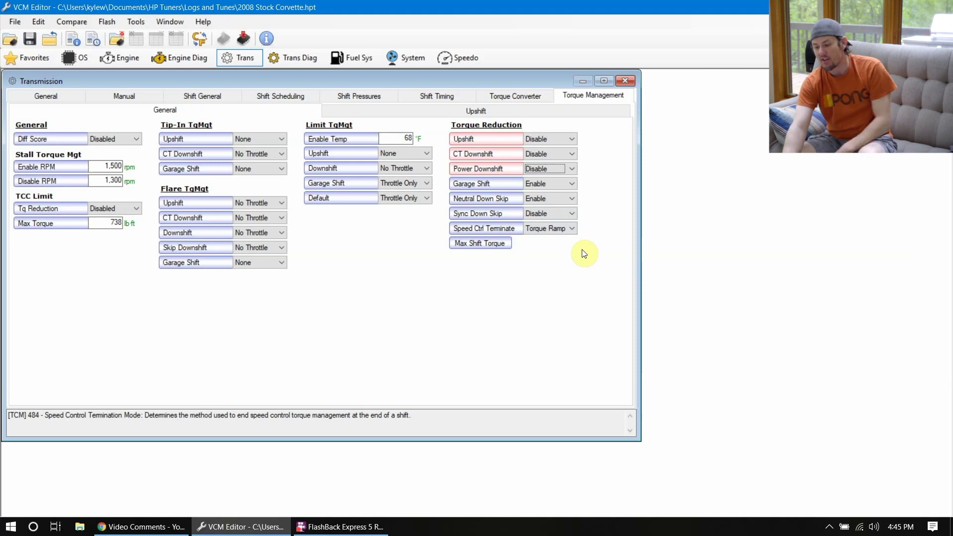
- Review the transmission's Max Shift Torque table and the 1-2 Adder among the upshift torque factors
left_click(468, 244)
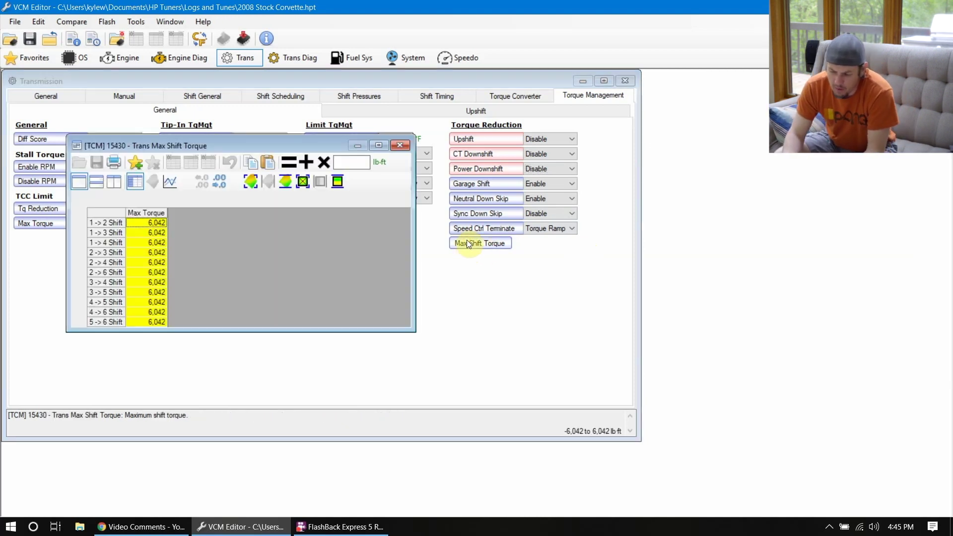
left_click(398, 144)
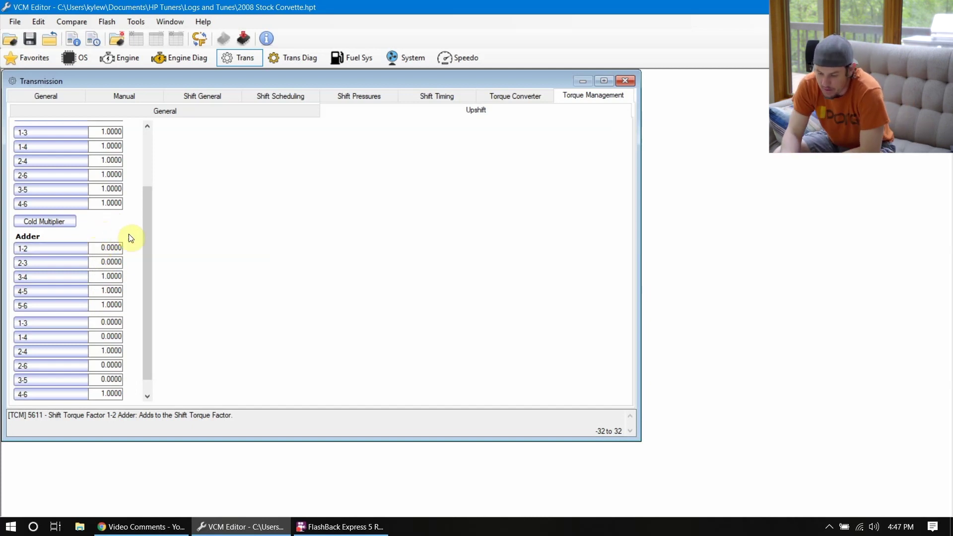
left_click_drag(144, 233, 124, 237)
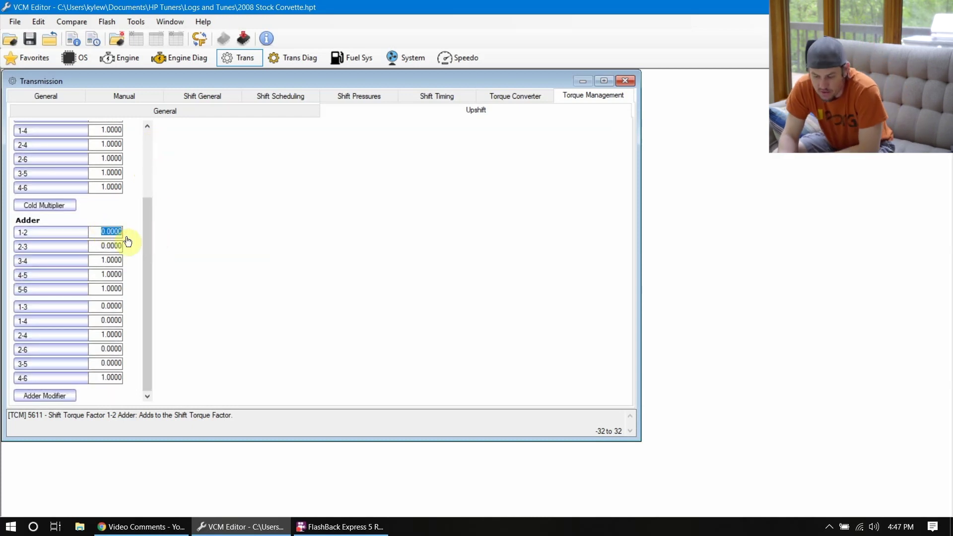
- Review the 1-2, 2-3 and 3-4 Adders among the upshift torque factors and the transmission's Max Shift Torque table
left_click_drag(98, 247, 128, 249)
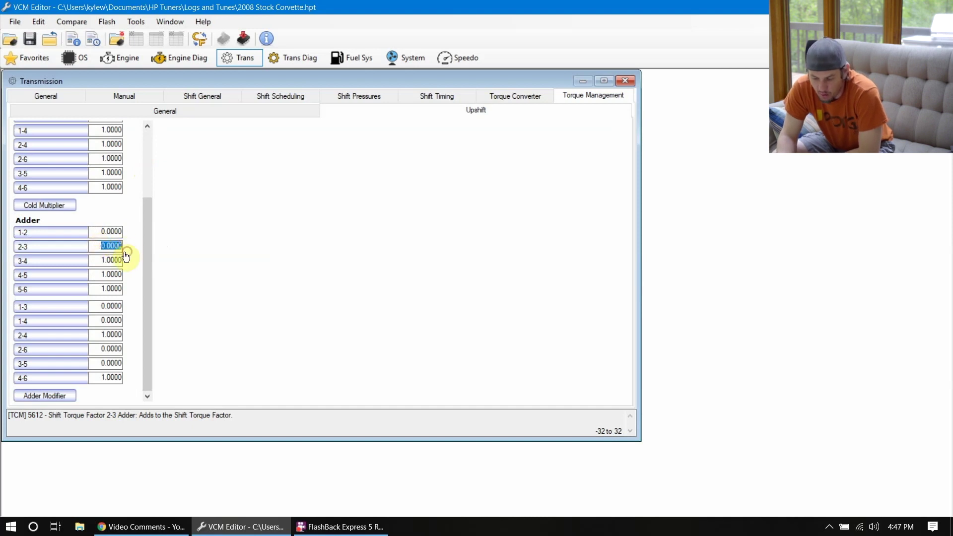
left_click(100, 232)
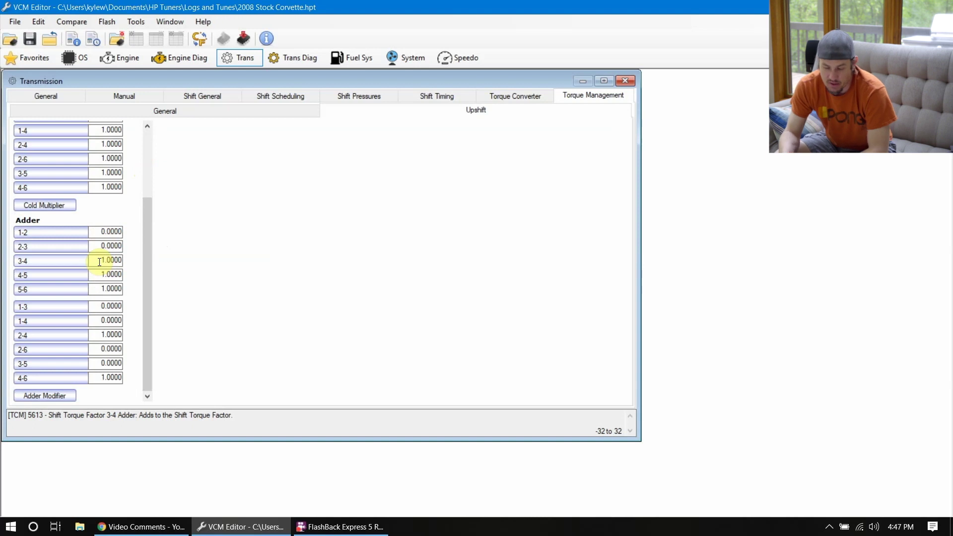
left_click_drag(99, 261, 134, 260)
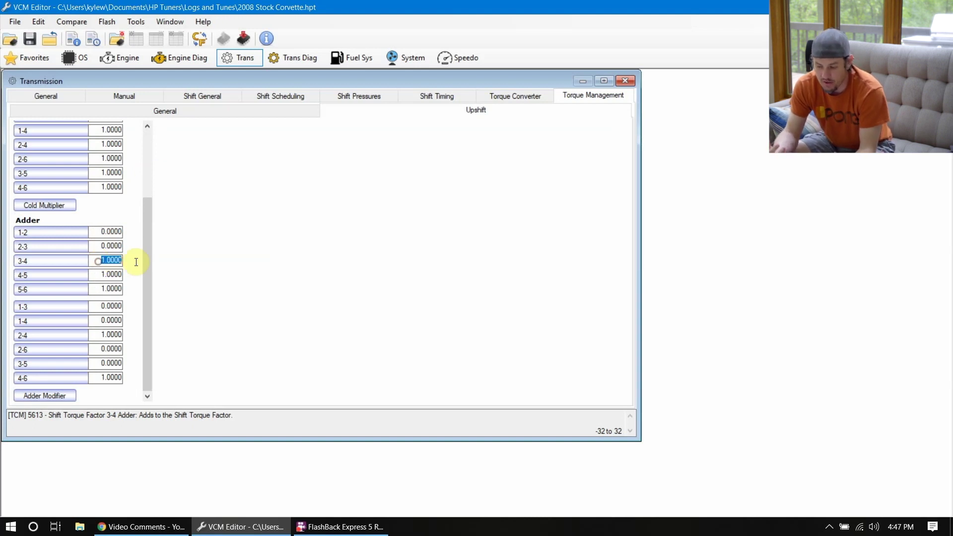
left_click(97, 245)
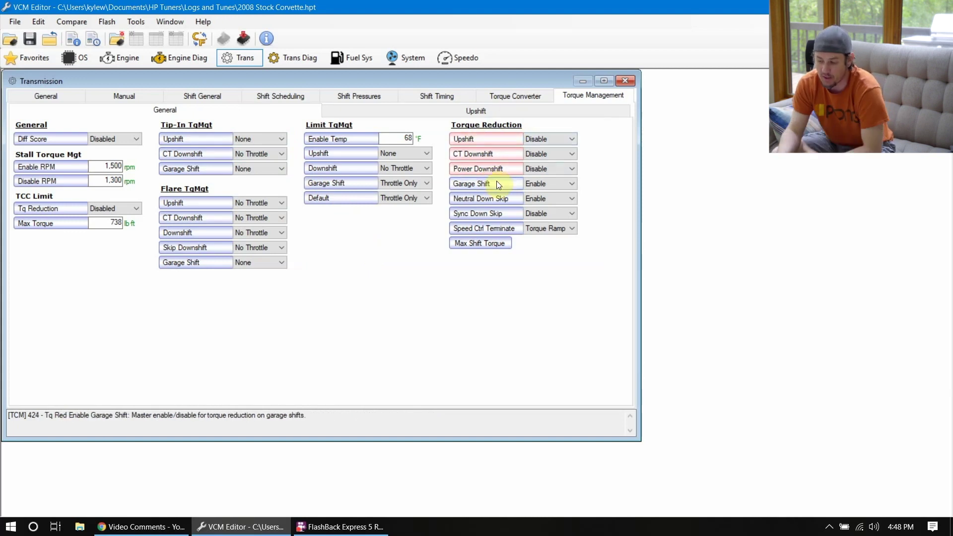
left_click(492, 243)
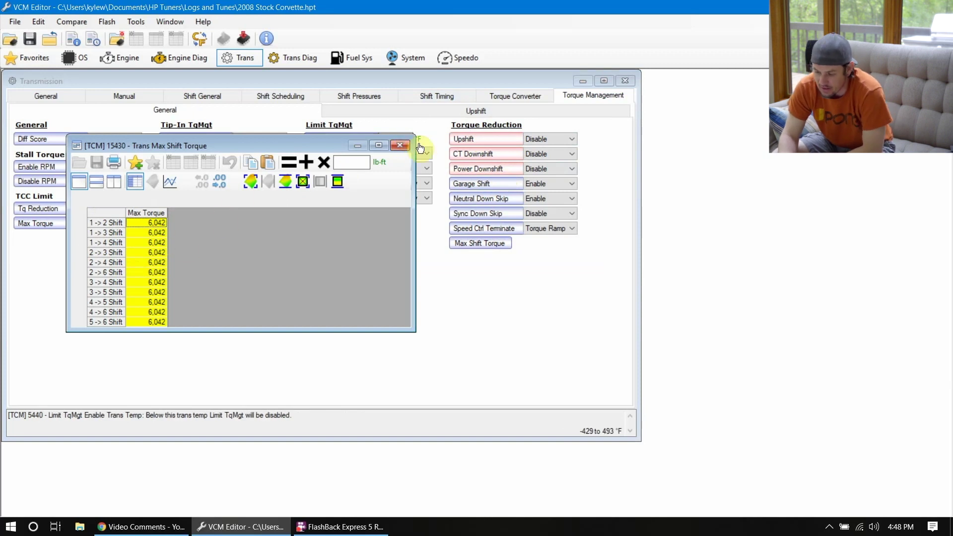
left_click(400, 145)
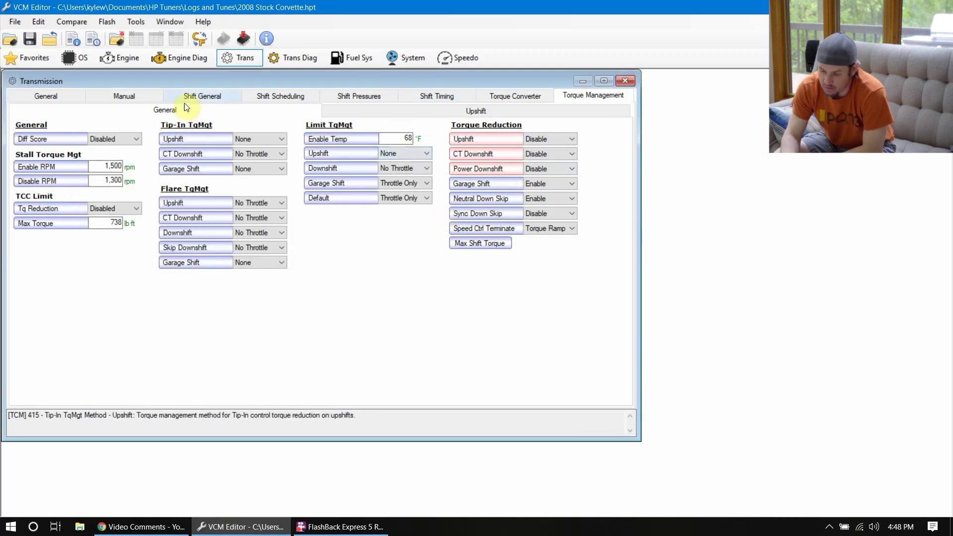
- Return to the engine's general torque management settings and examine the Max Engine Torque vs. RPM vs. Gear table
left_click(104, 62)
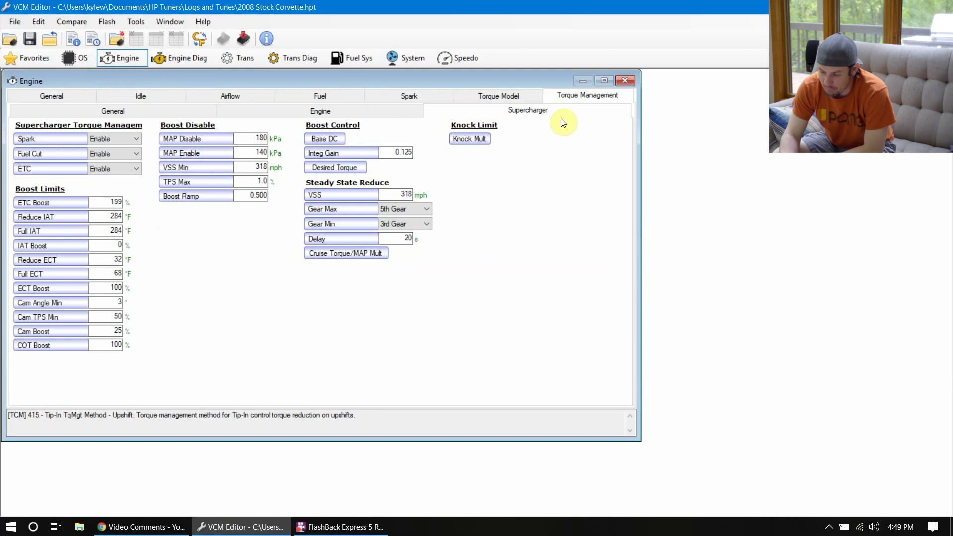
left_click(148, 108)
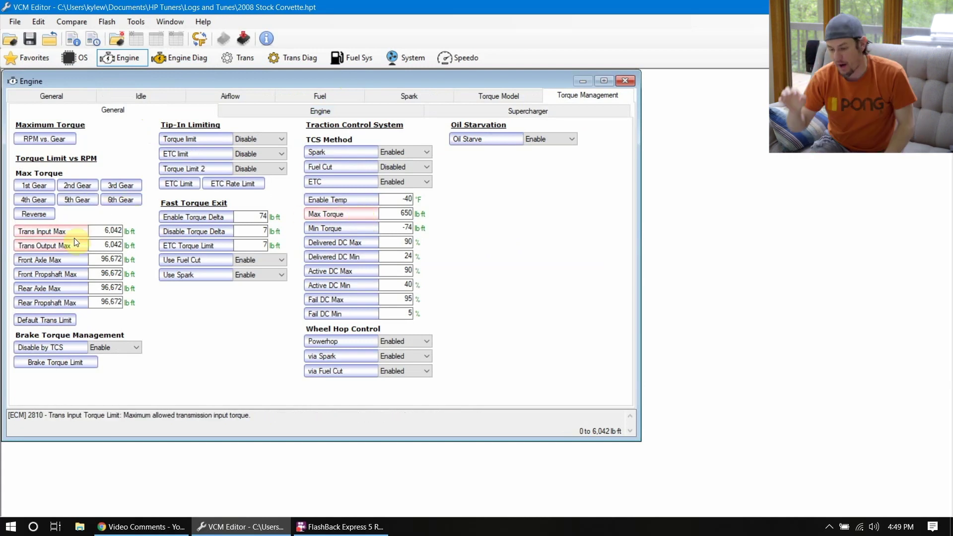
left_click(55, 139)
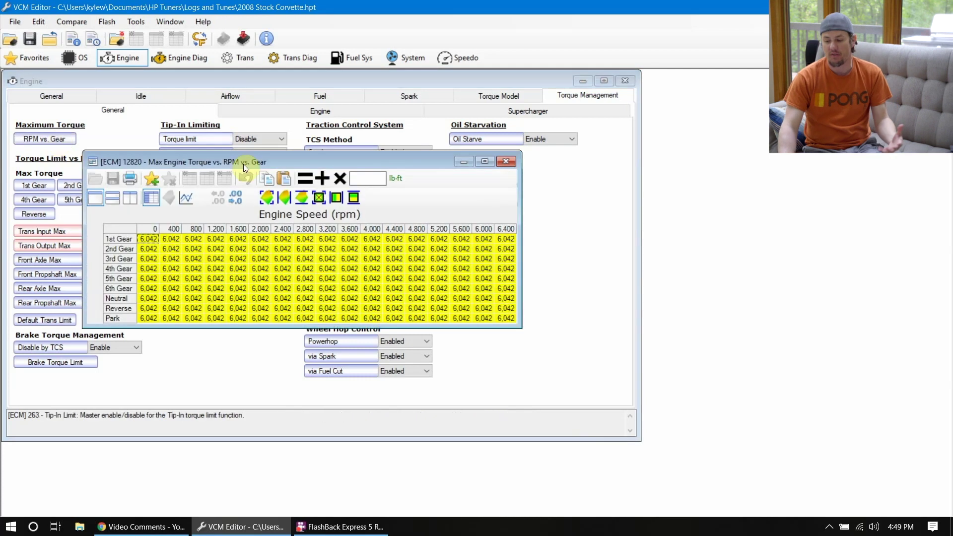
left_click(506, 161)
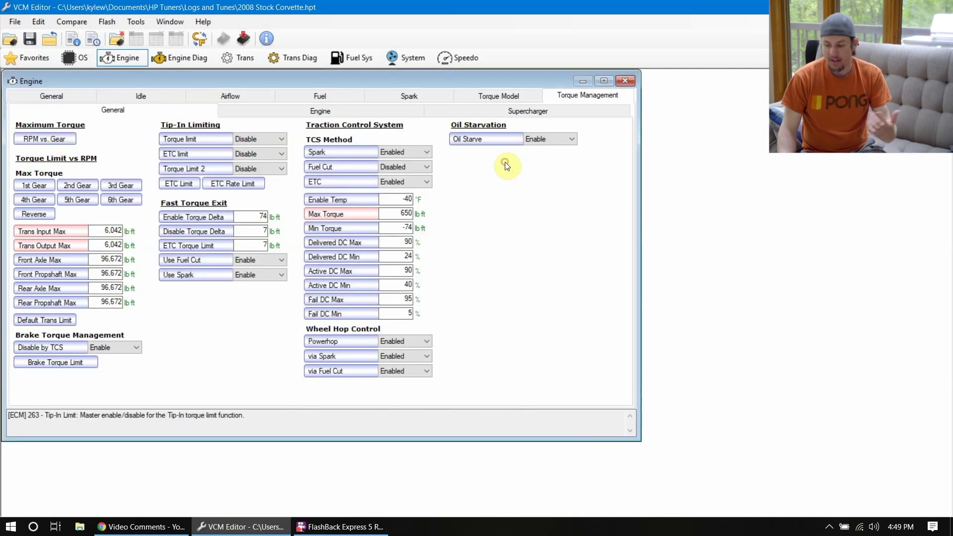
left_click(67, 137)
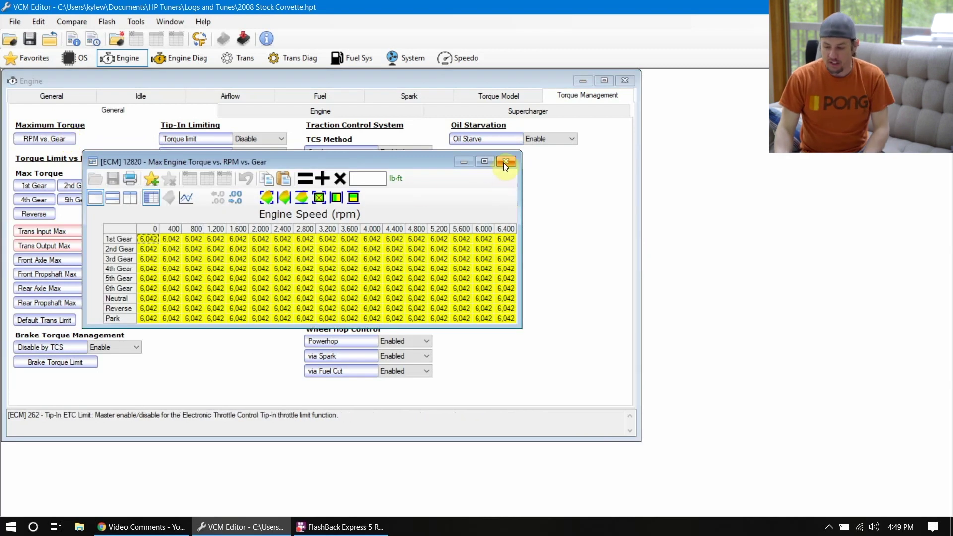
left_click(505, 161)
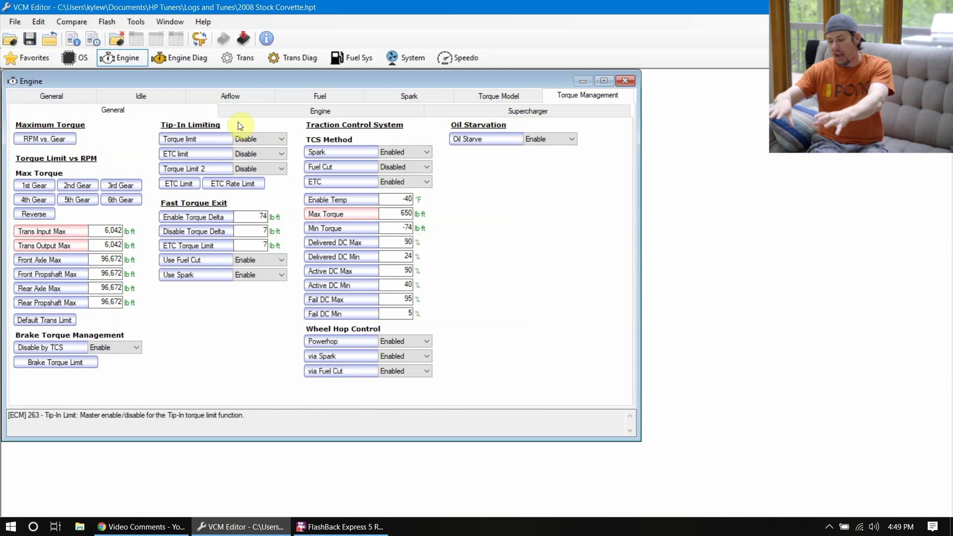
- Examine the Virtual Torque tables across the spark iterations and check the Traction Control System's Max Torque
left_click(38, 22)
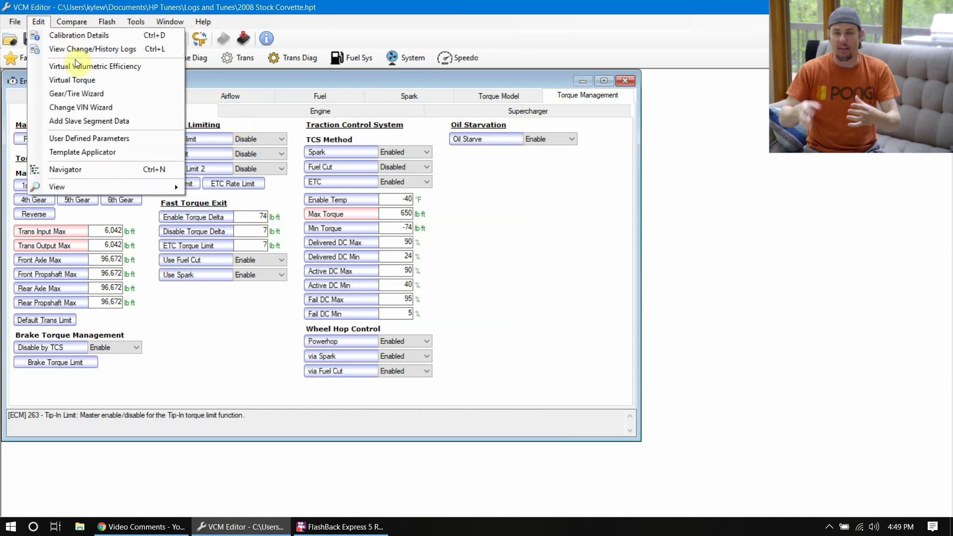
left_click(74, 80)
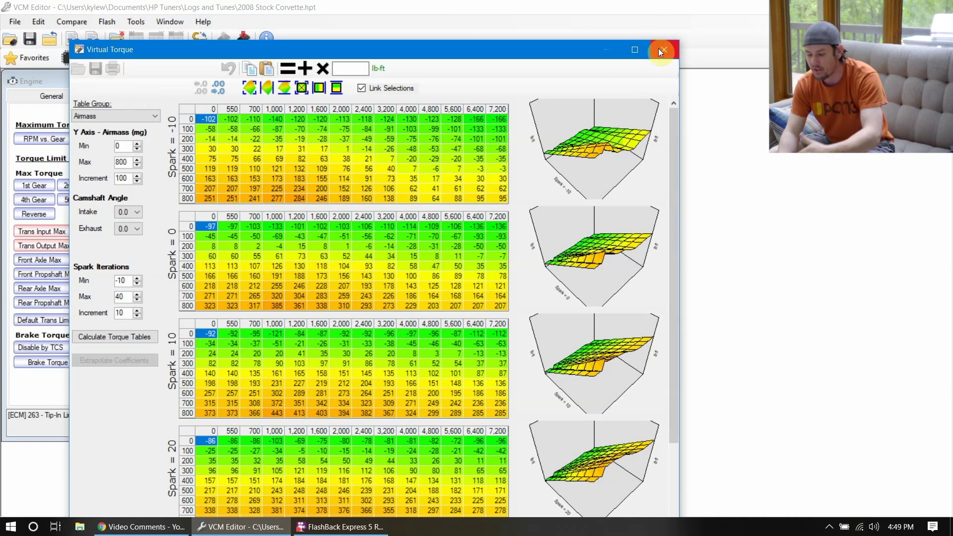
left_click_drag(673, 171, 687, 396)
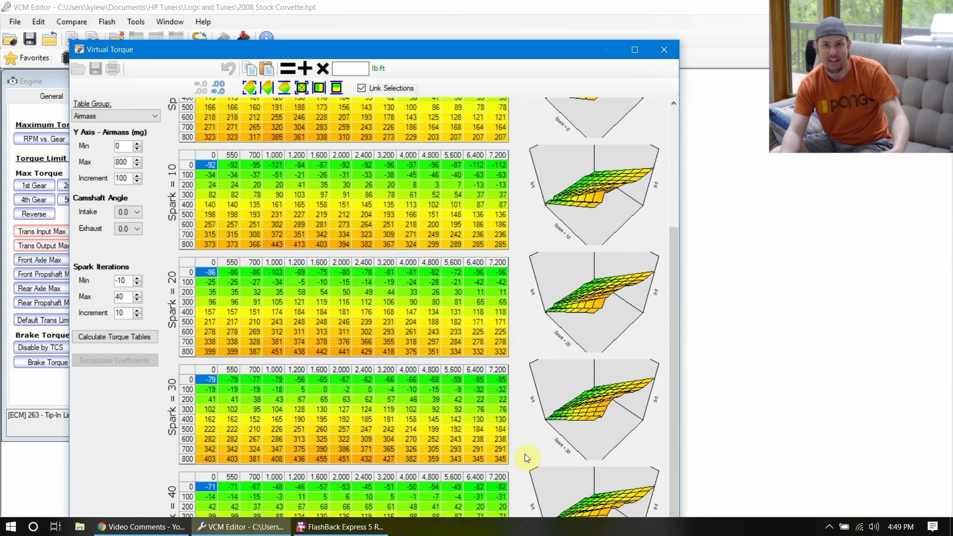
left_click_drag(368, 55, 369, 16)
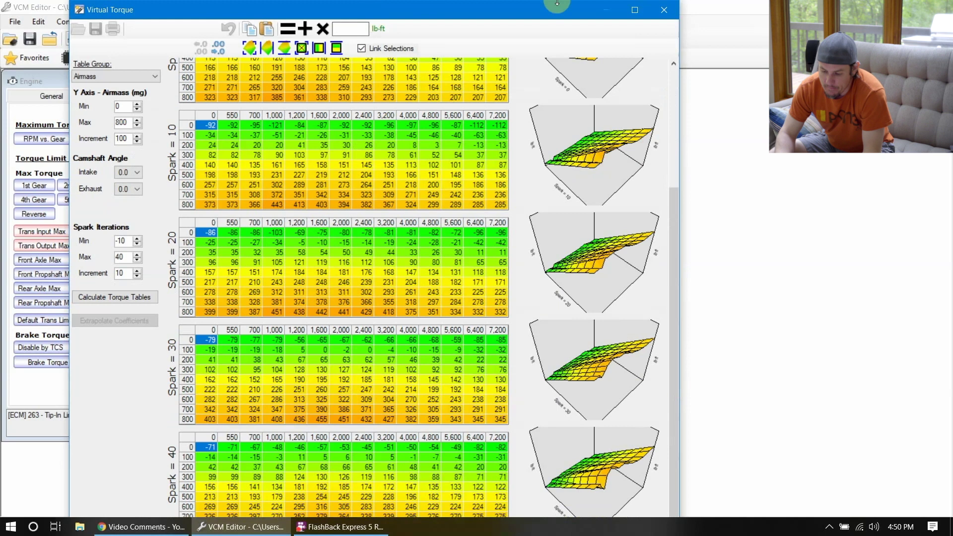
left_click(664, 10)
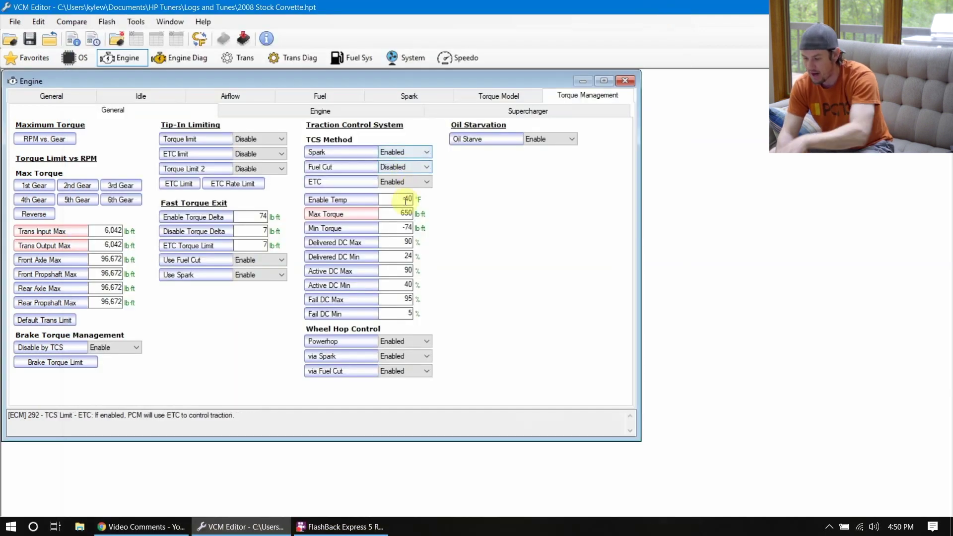
left_click(349, 214)
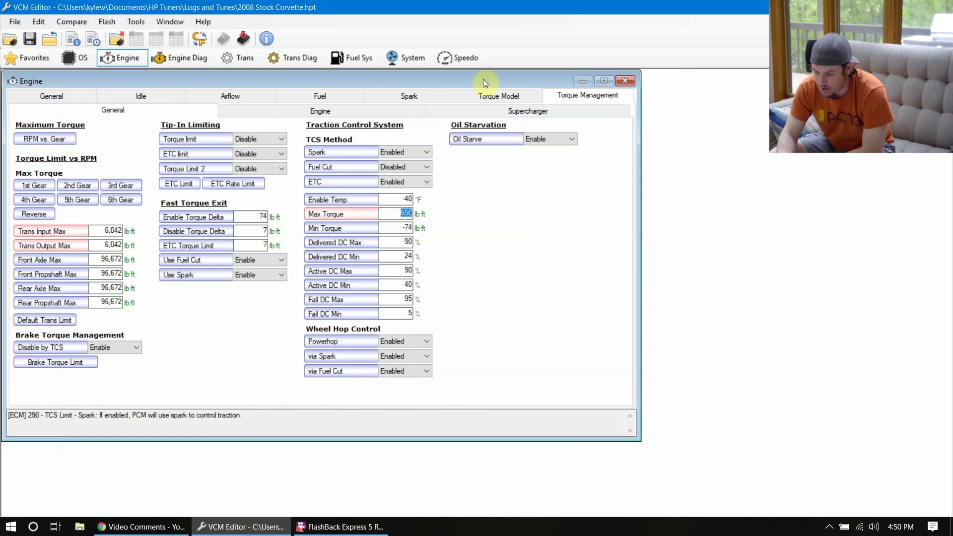
- Try a 1-2 upshift Torque Factor of 0.5 in the transmission's torque management and set it back to 1.0
left_click(241, 58)
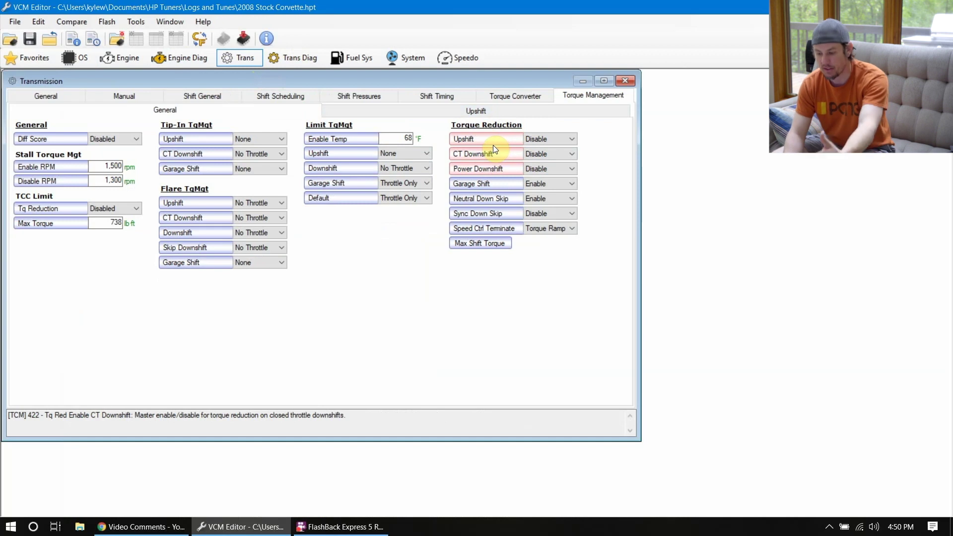
left_click(486, 114)
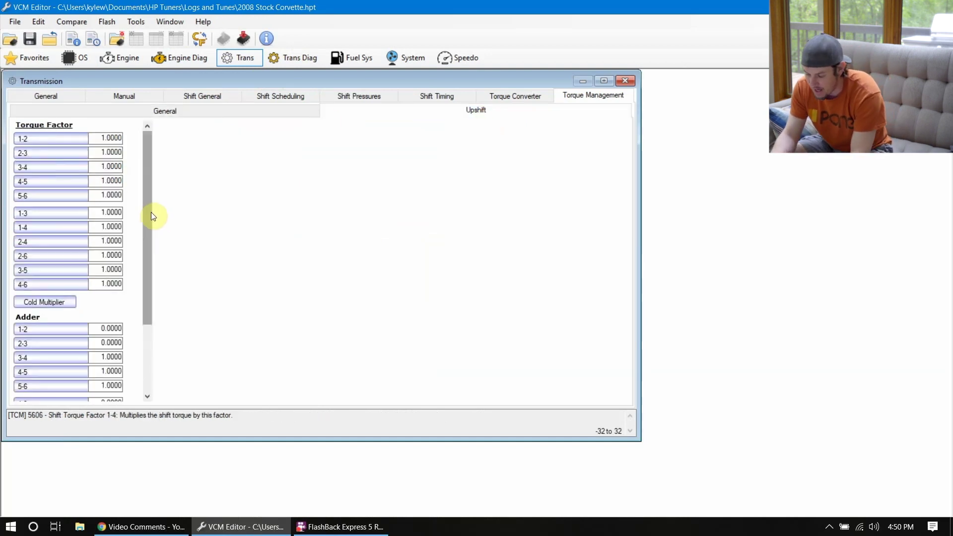
left_click(106, 135)
type(".5")
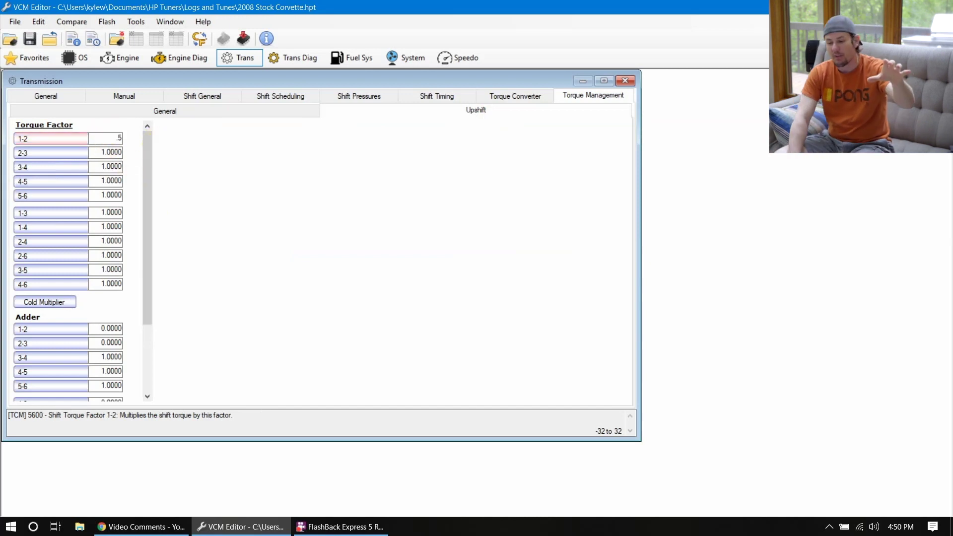
left_click(105, 195)
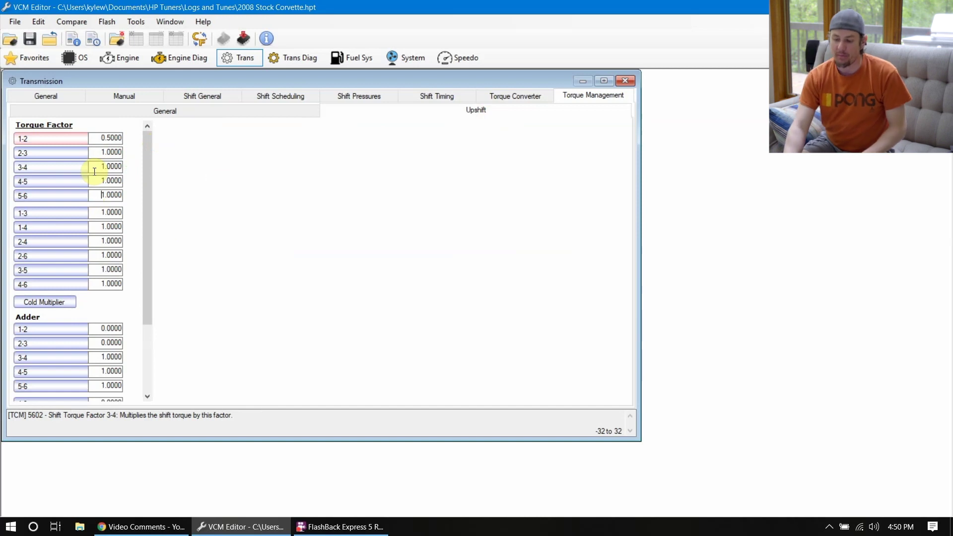
double_click(102, 138)
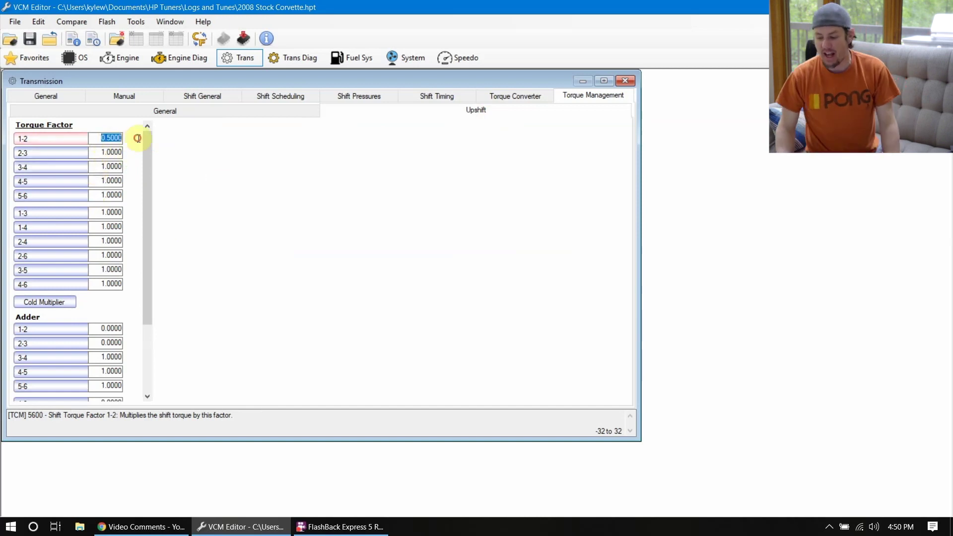
type("1.0")
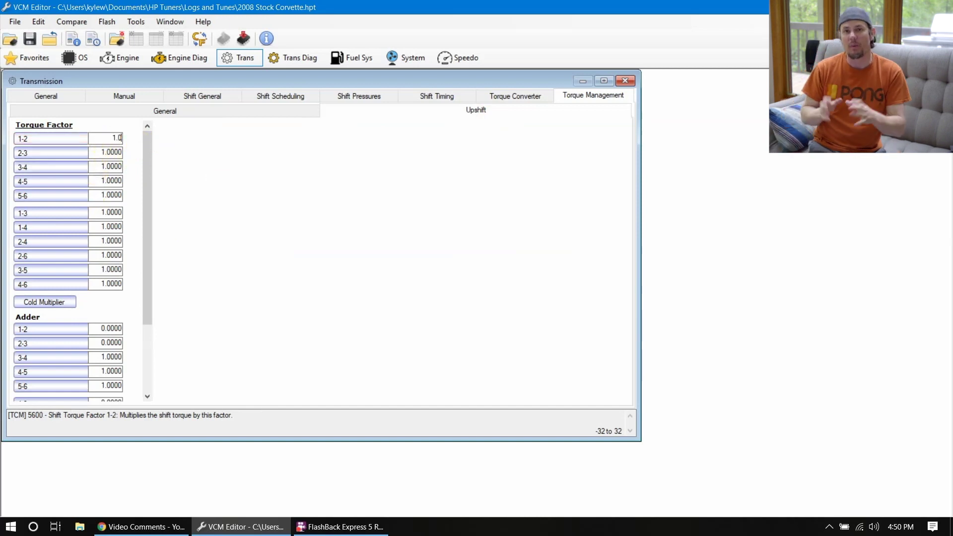